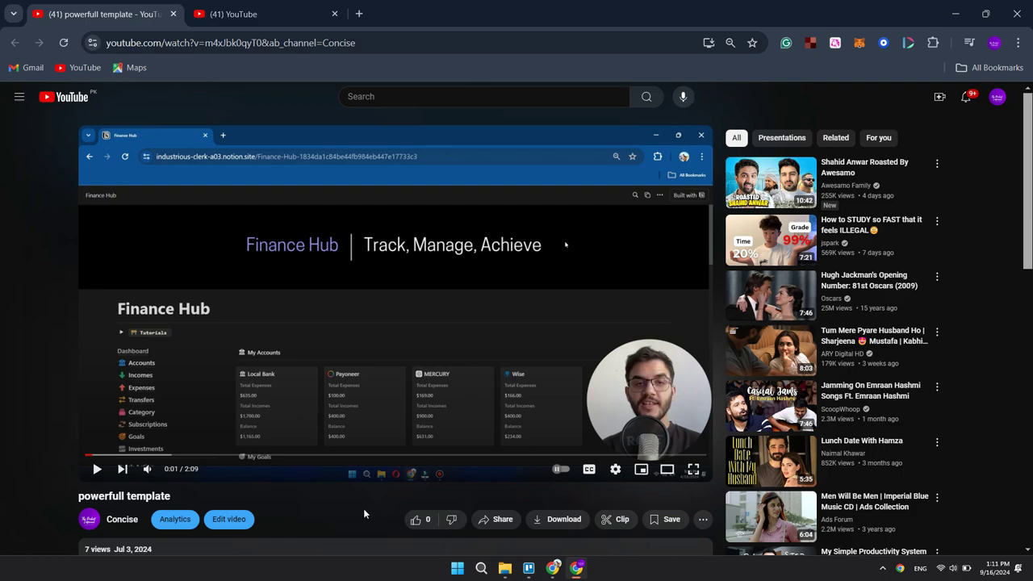
- Inspect the Instagram link in the 'powerfull template' video's expanded description by briefly selecting its 'www'
scroll(364, 508, down, 1)
scroll(374, 504, down, 2)
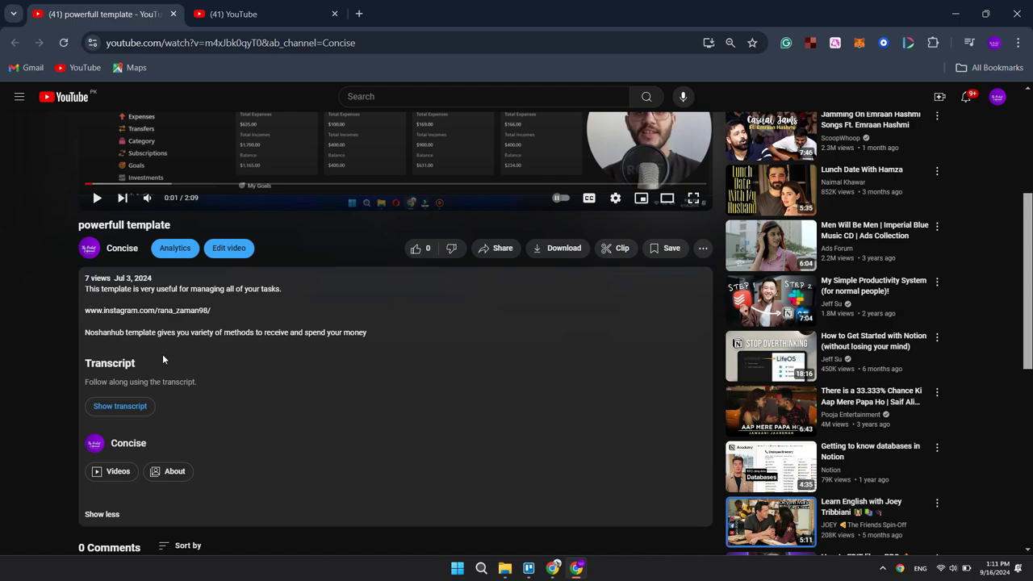
drag(103, 310, 84, 311)
click(265, 388)
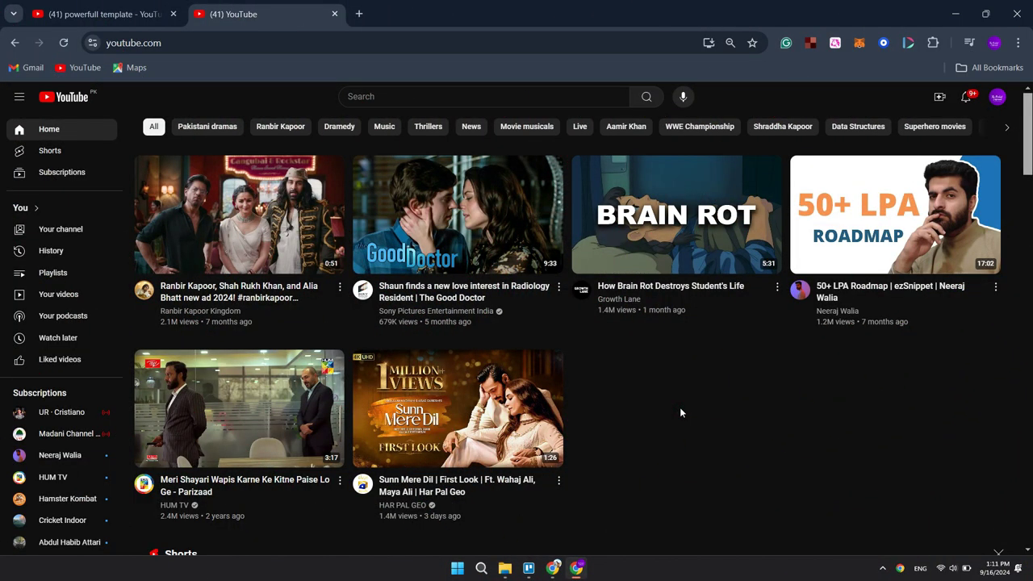
- Go through YouTube Studio's Content list to the private PayPal video's details editor
click(996, 97)
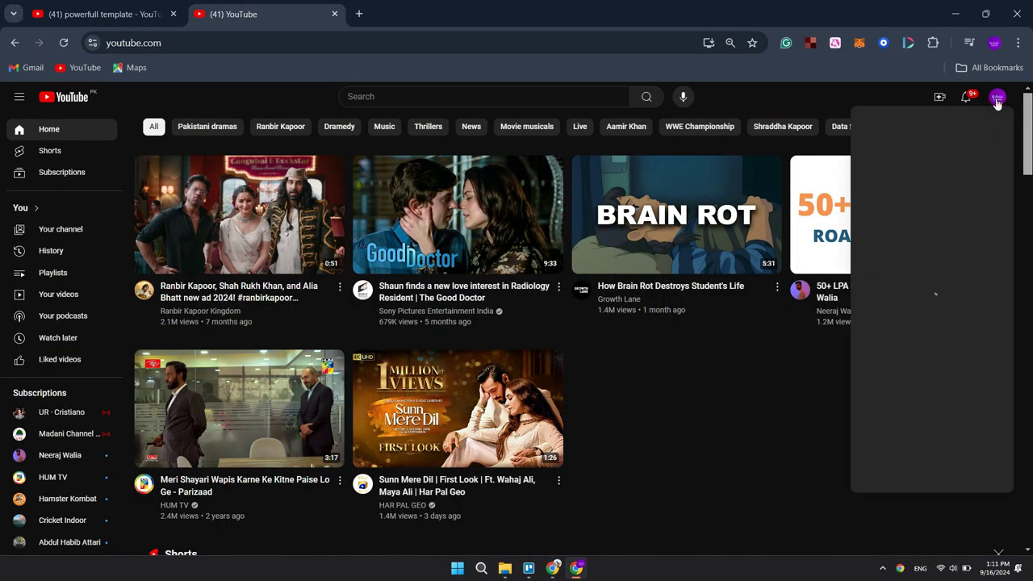
click(910, 251)
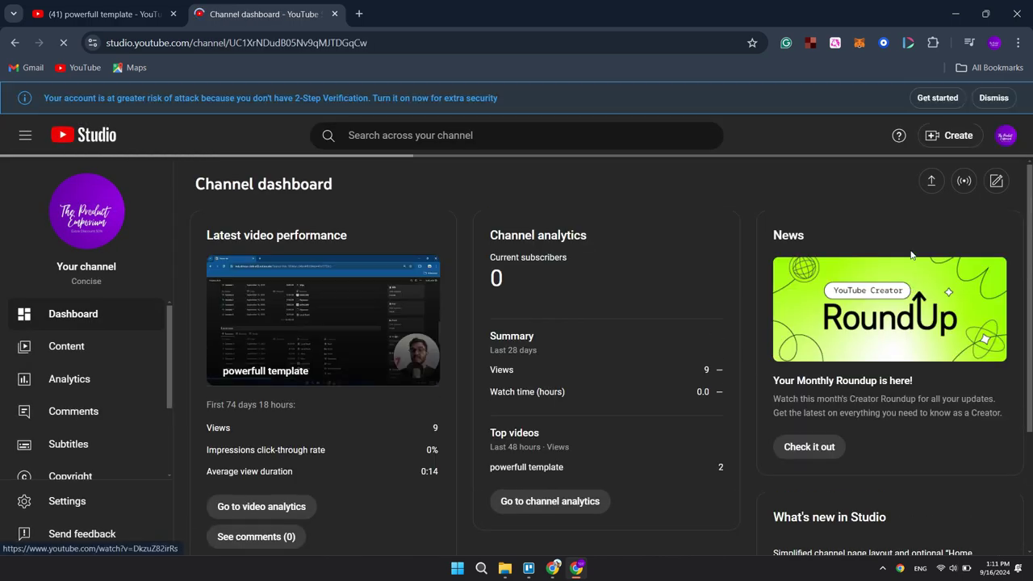
click(99, 358)
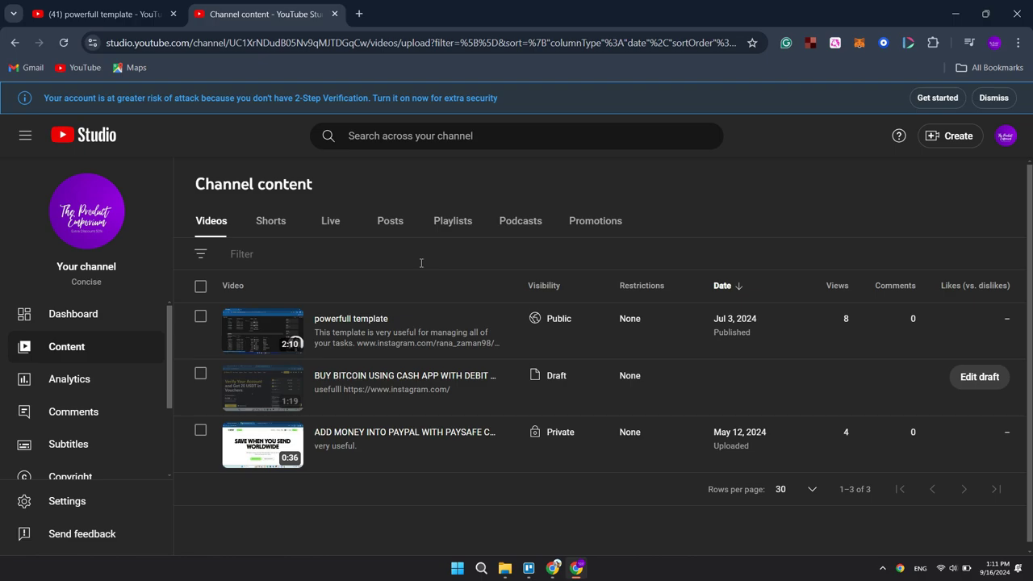
click(669, 225)
mouse_move(254, 444)
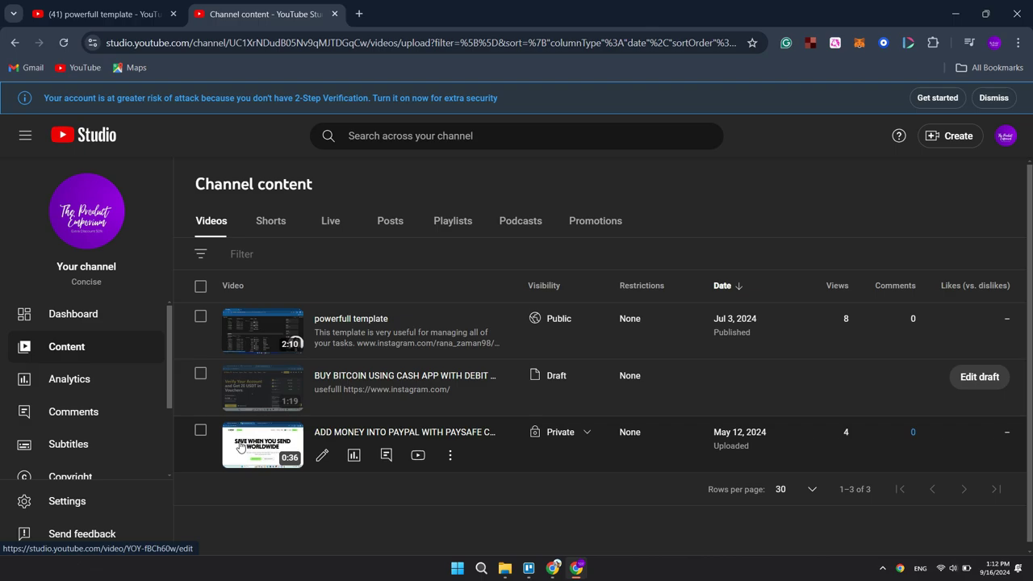
click(322, 455)
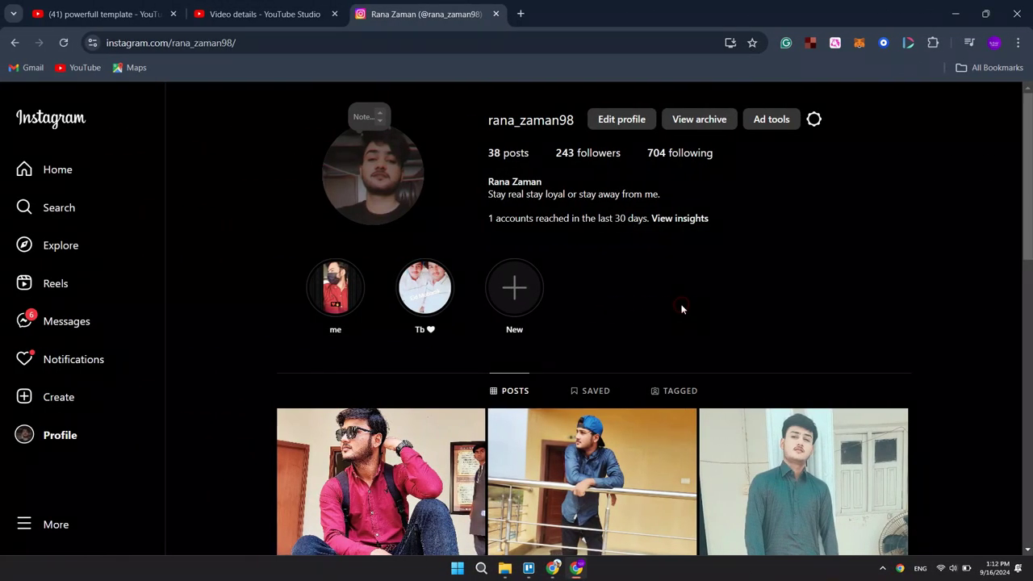
- Select the Instagram profile's URL in the address bar
click(285, 45)
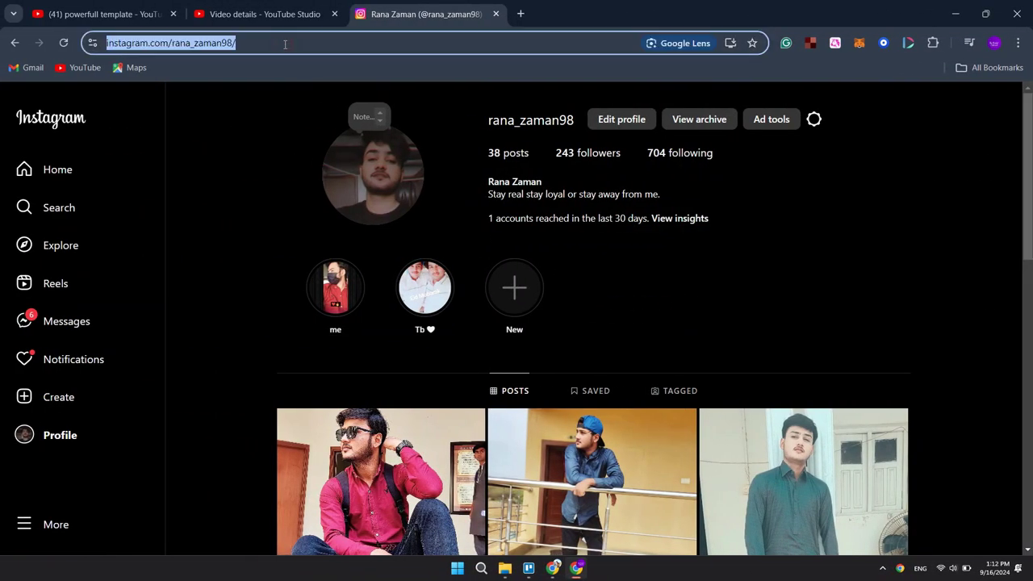
- Paste the Instagram profile link on a new line under 'very useful.' and save
click(278, 16)
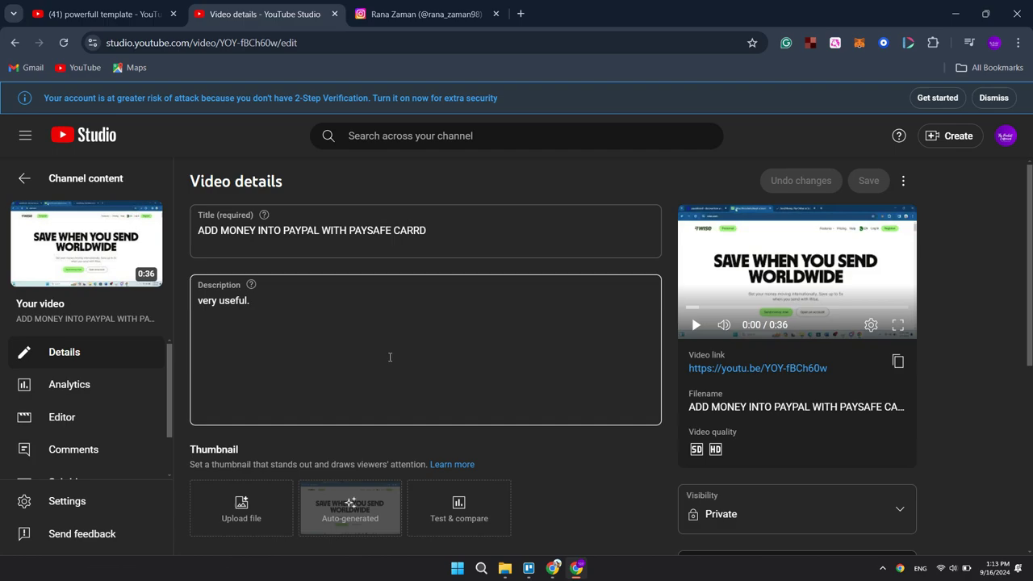
key(Return)
key(Return)
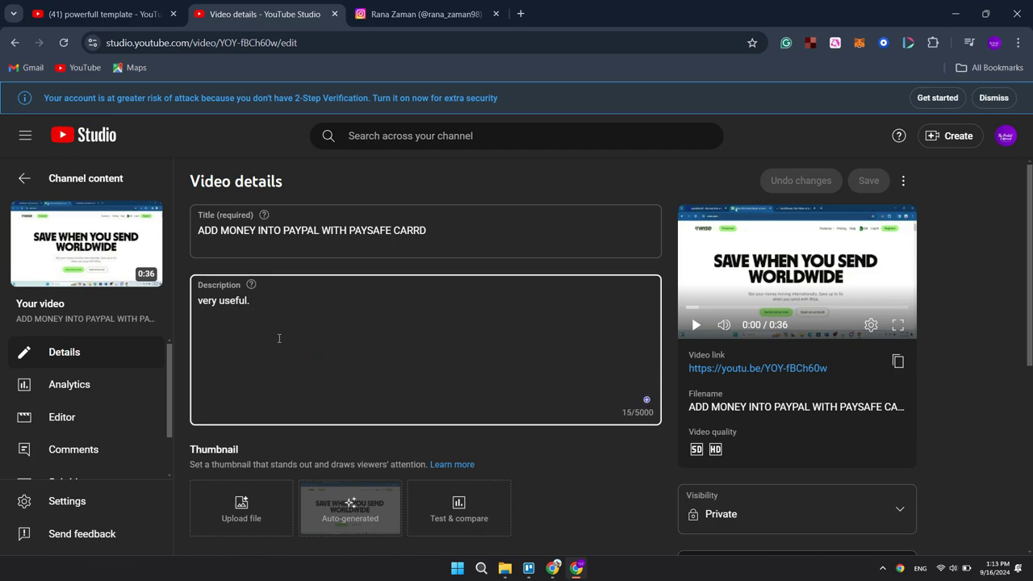
key(ctrl+v)
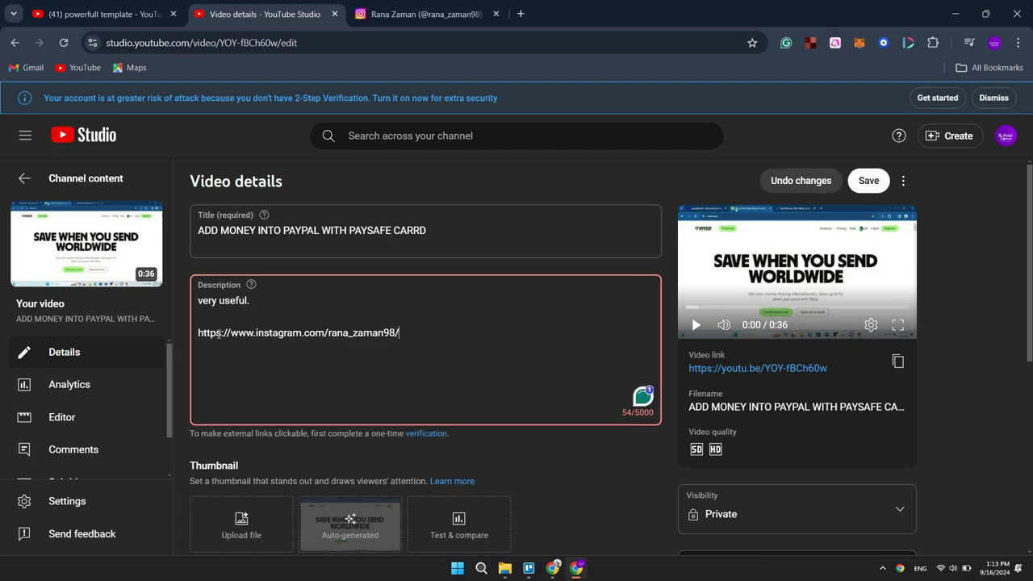
click(878, 187)
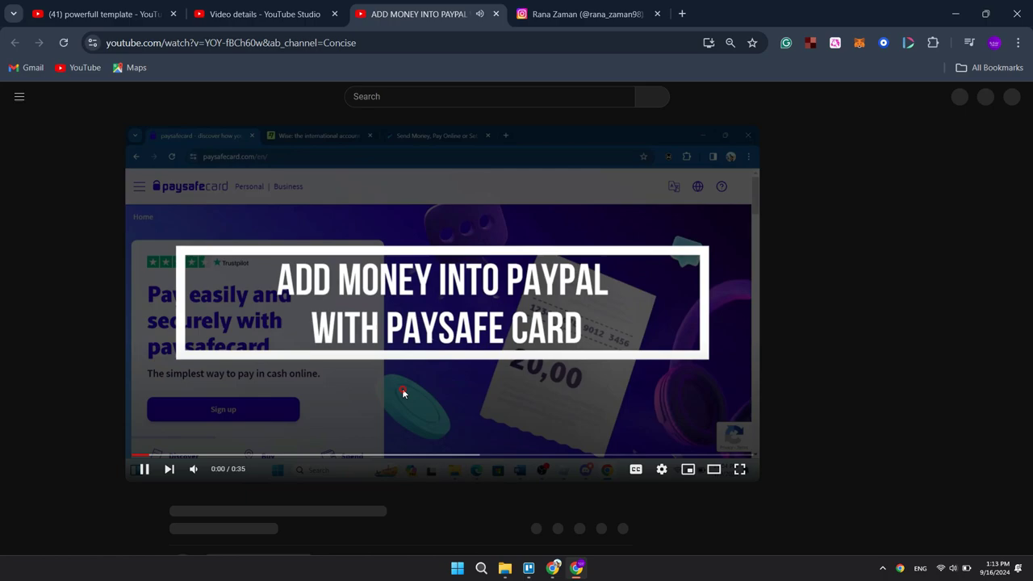
- Confirm the link on the PayPal video's watch page, then return to its details
click(331, 384)
scroll(282, 412, down, 1)
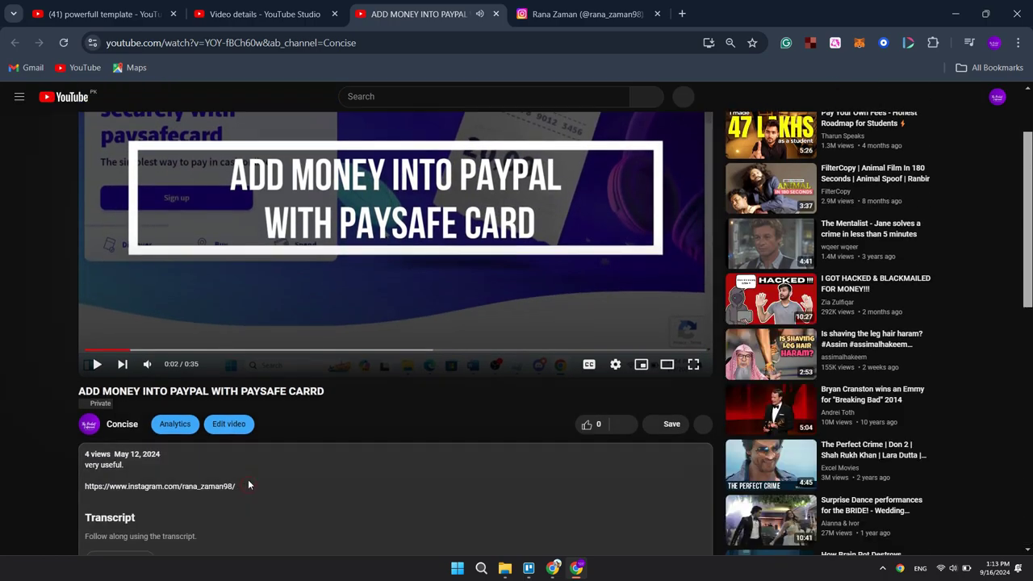
scroll(247, 485, down, 2)
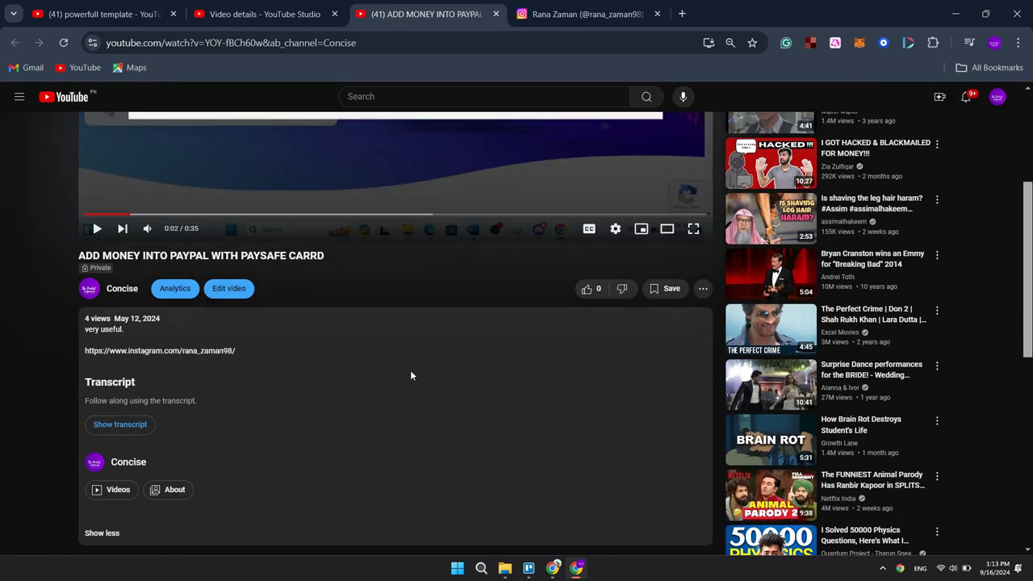
click(258, 13)
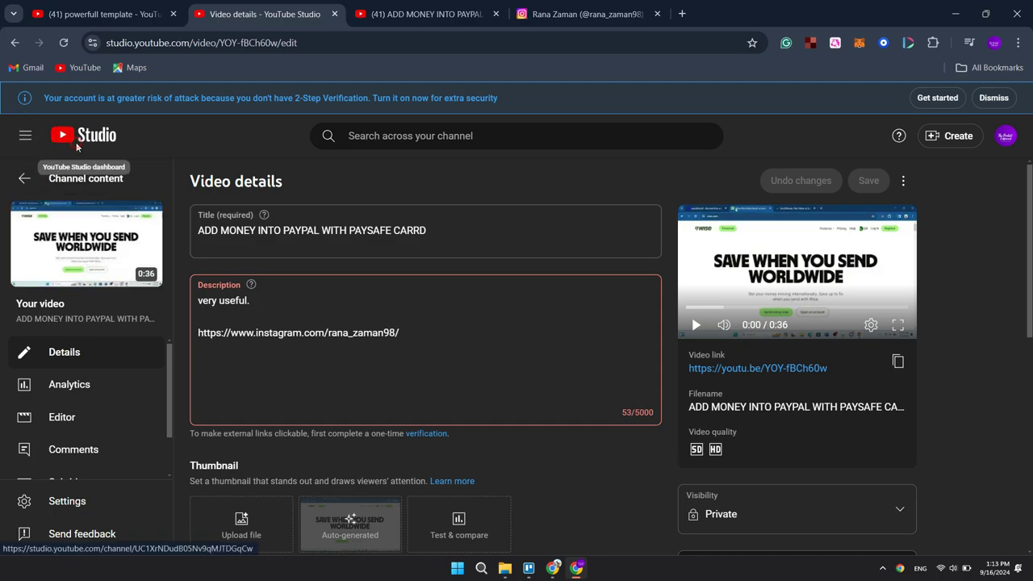
- Move from the Studio dashboard through Content and Customization to the channel Settings window
click(83, 136)
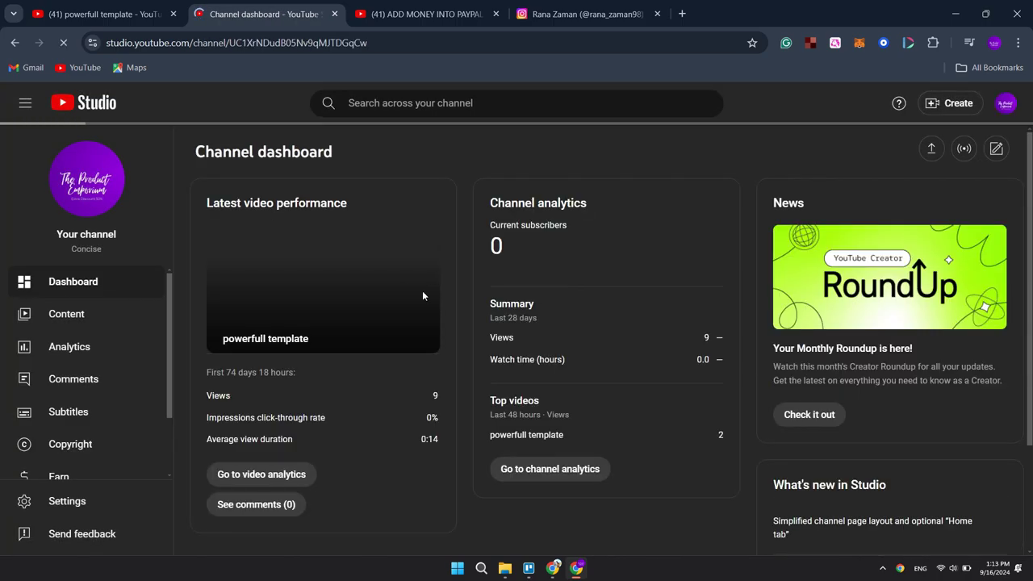
click(111, 345)
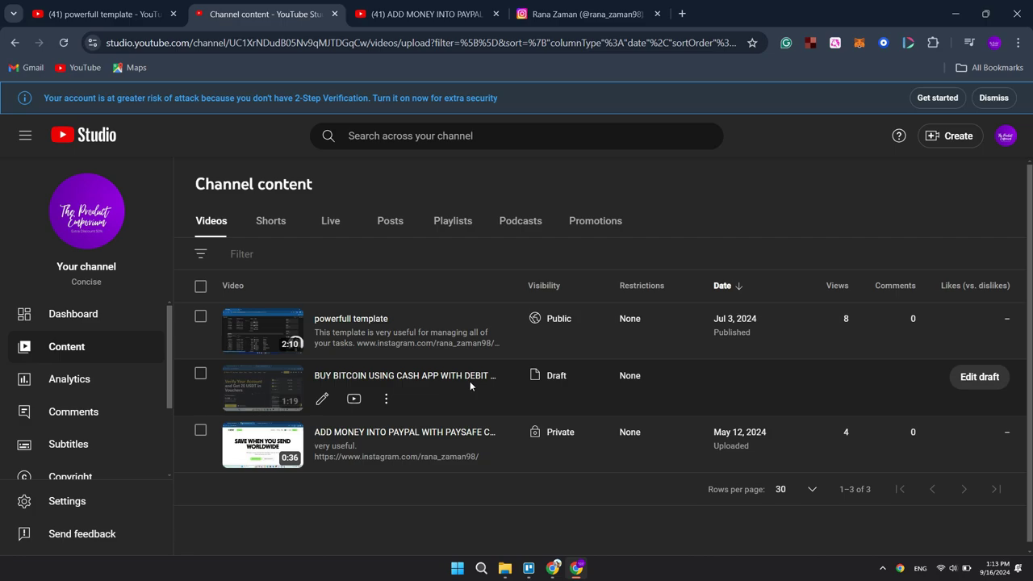
scroll(61, 347, down, 2)
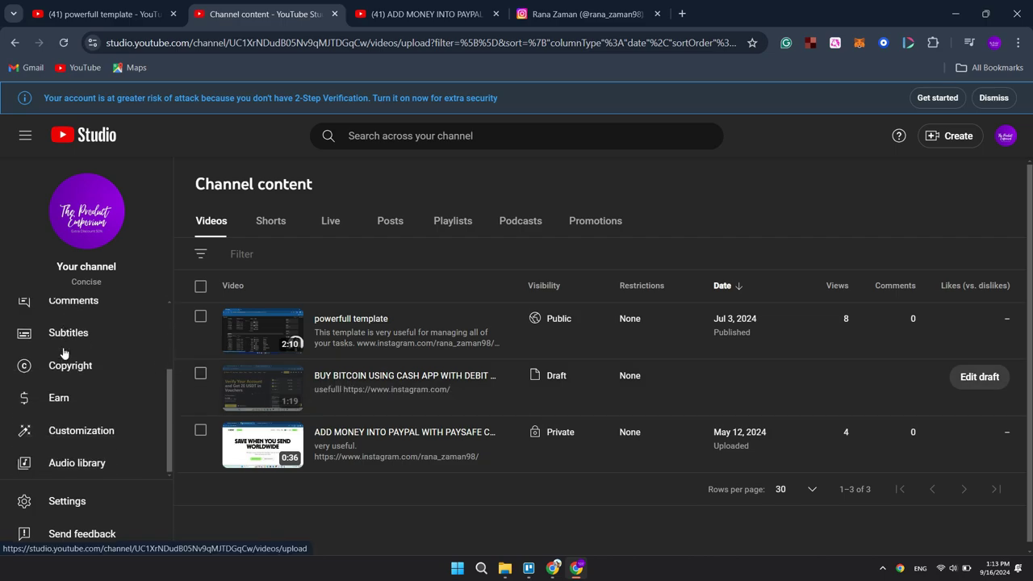
click(98, 433)
click(61, 496)
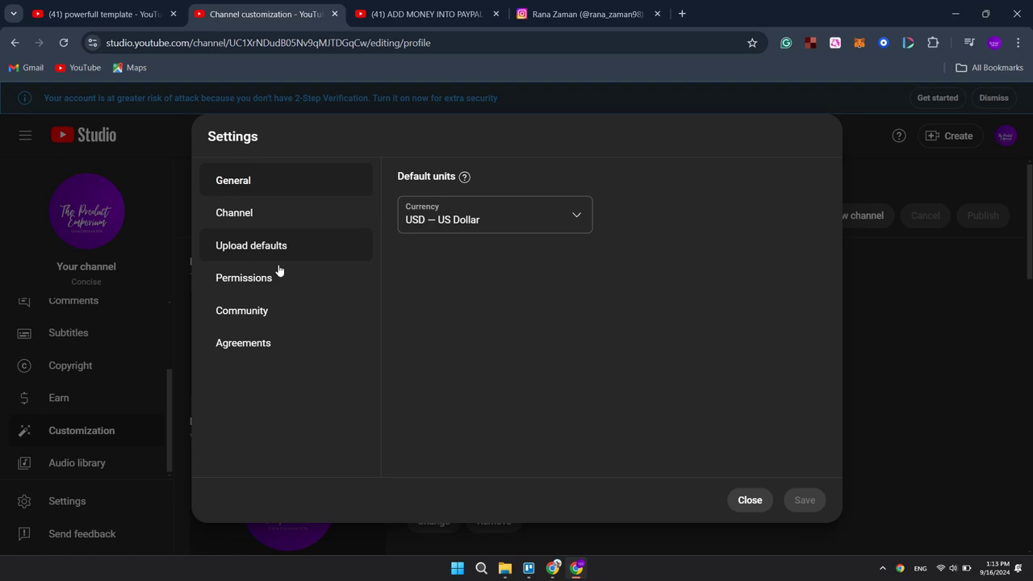
- Save the Instagram link, minus its trailing '/', as the Upload defaults description
click(260, 252)
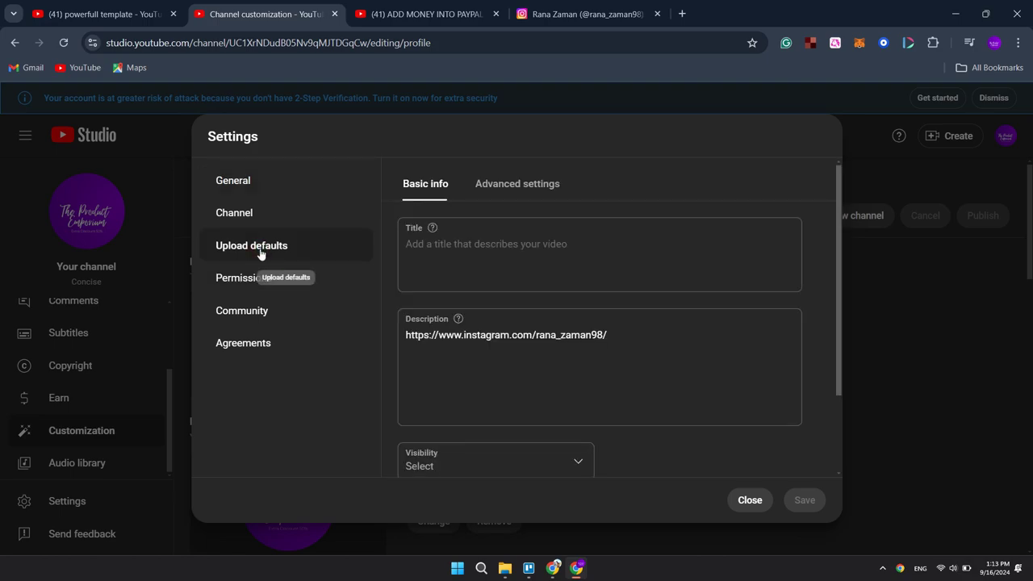
click(501, 359)
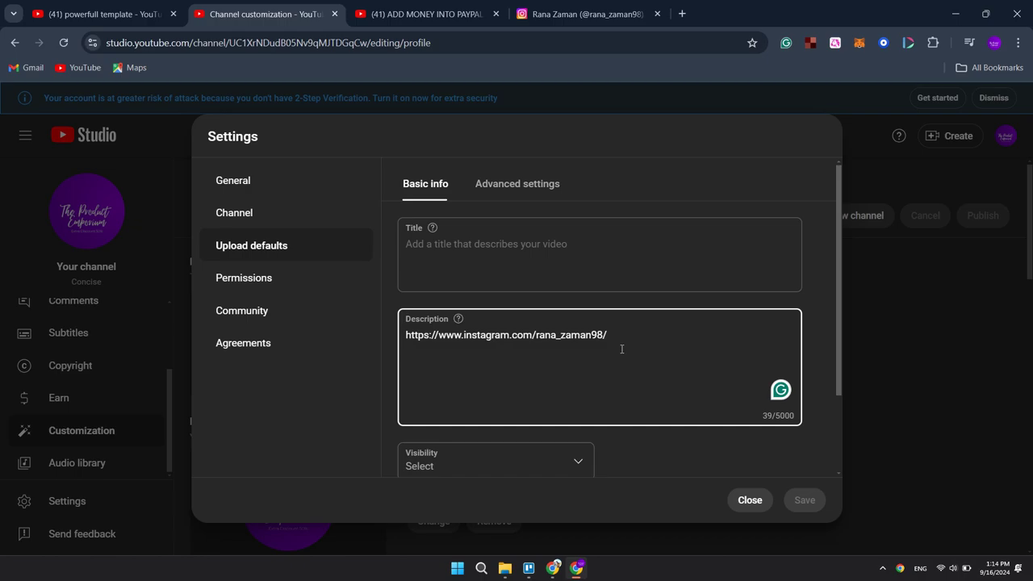
key(BackSpace)
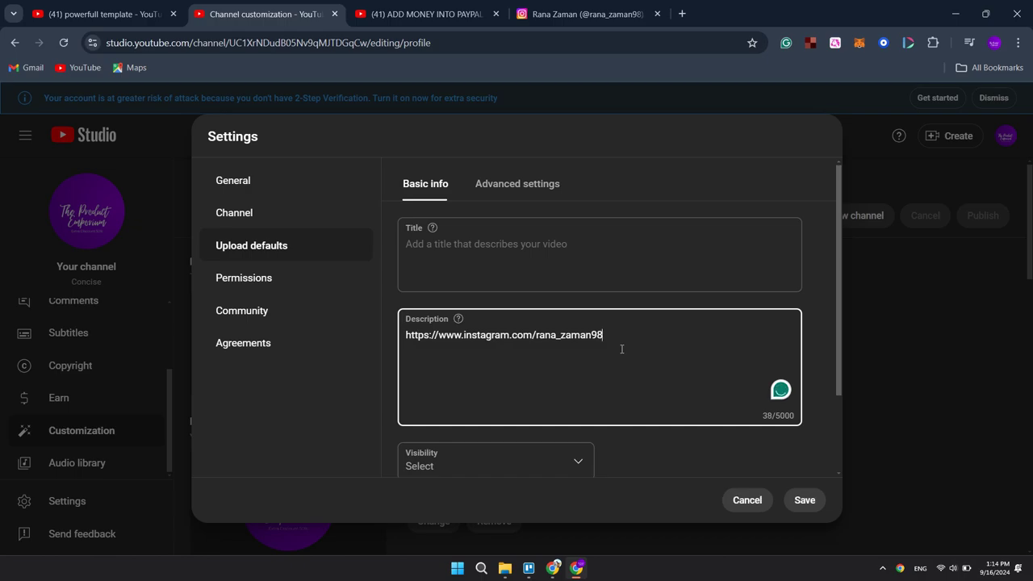
click(804, 499)
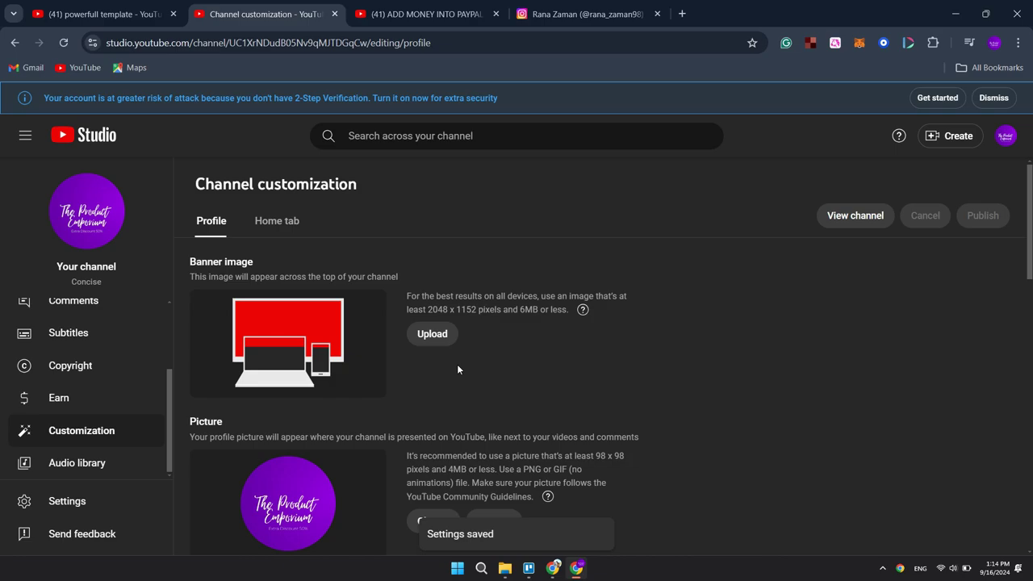
scroll(88, 339, up, 3)
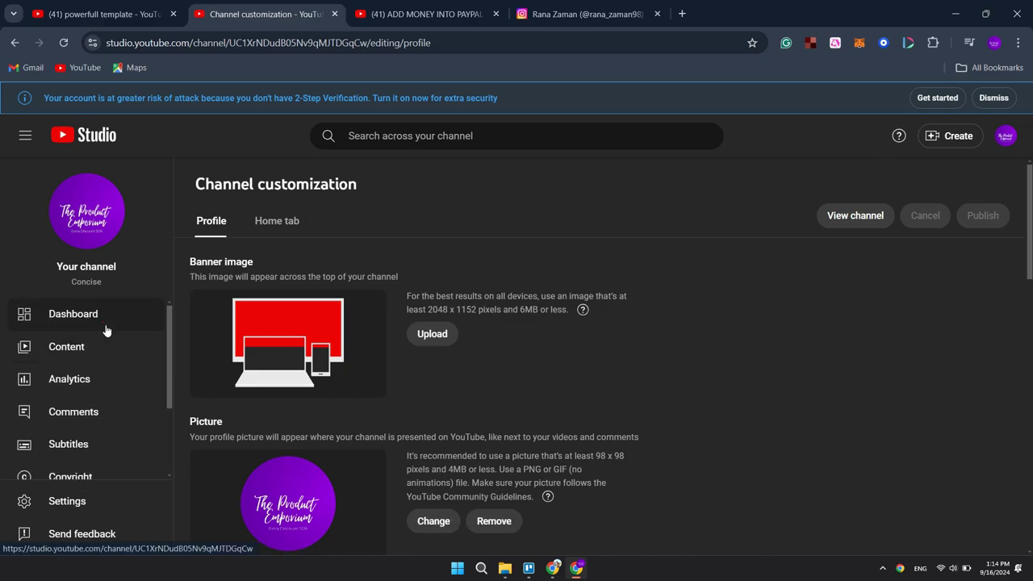
click(102, 322)
- Upload IMG_8456 from Downloads and close the details dialog while it keeps uploading
click(960, 136)
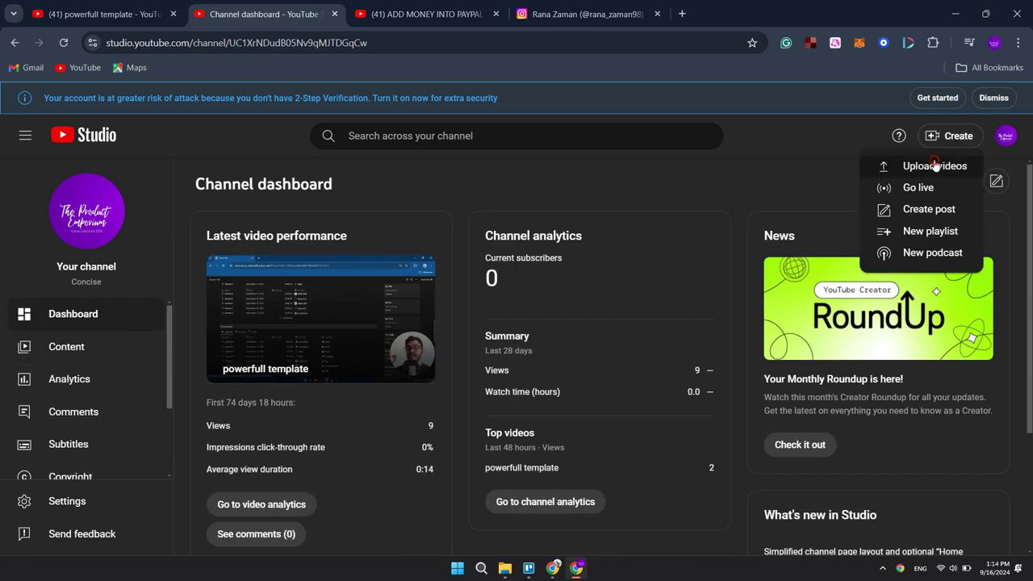
click(935, 165)
click(515, 289)
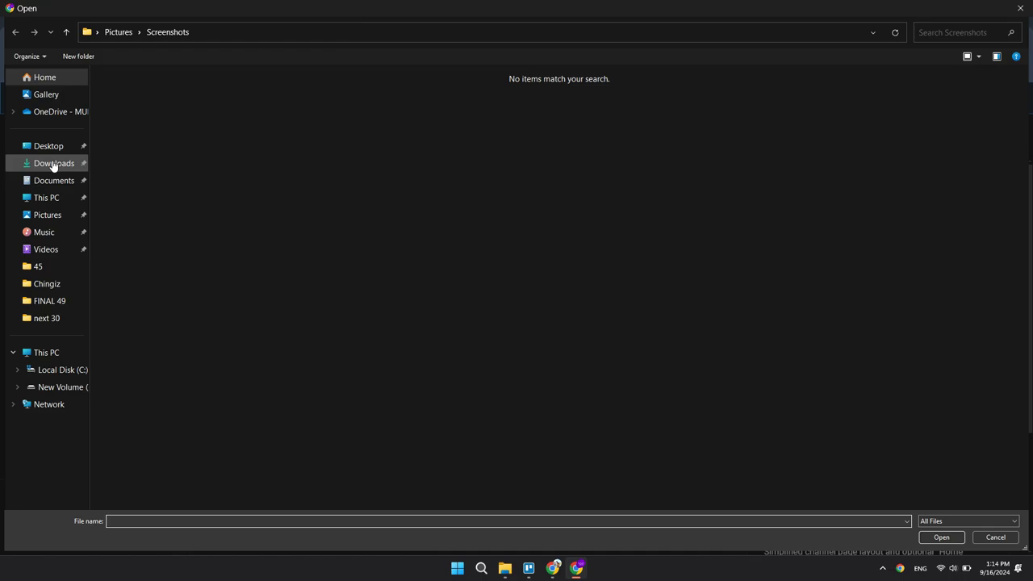
click(52, 164)
double_click(242, 129)
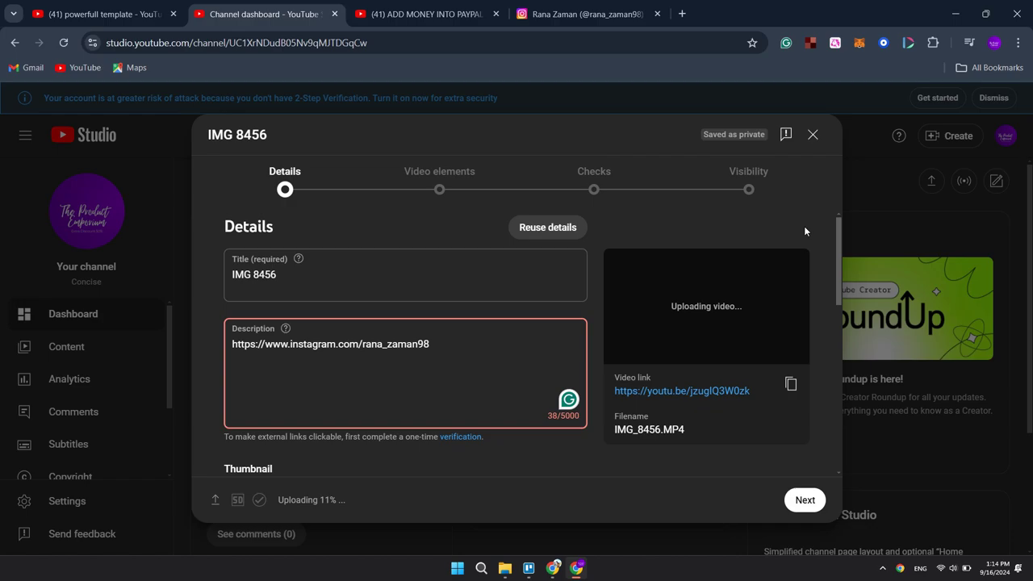
click(812, 135)
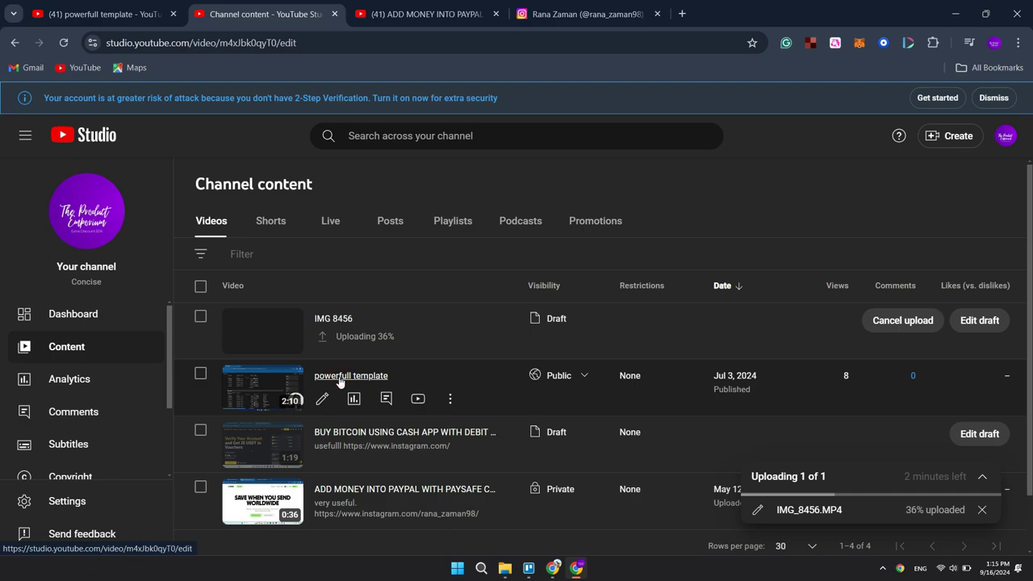
- Copy the 'powerfull template' video's link from its Studio details page
click(340, 379)
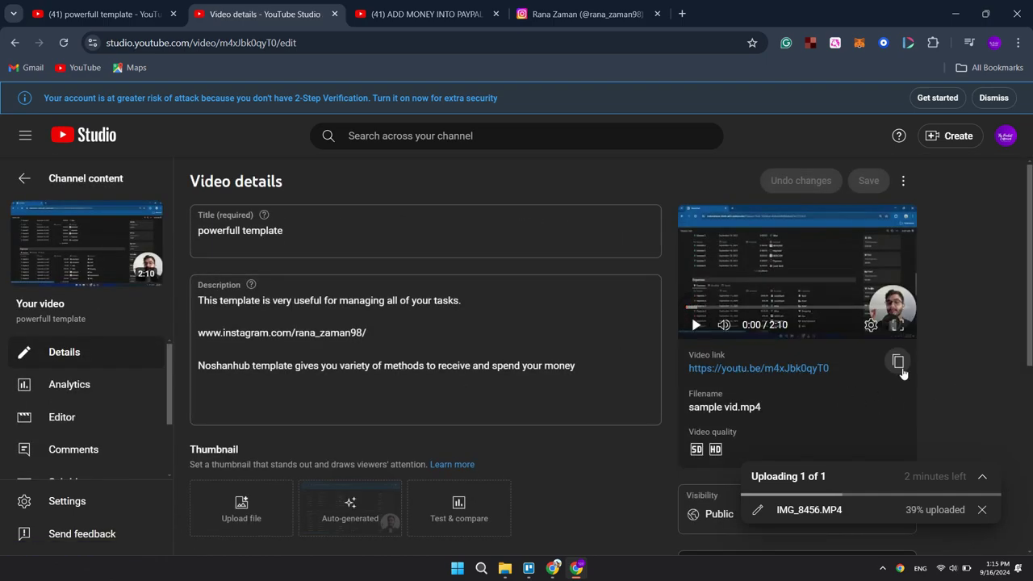
click(896, 364)
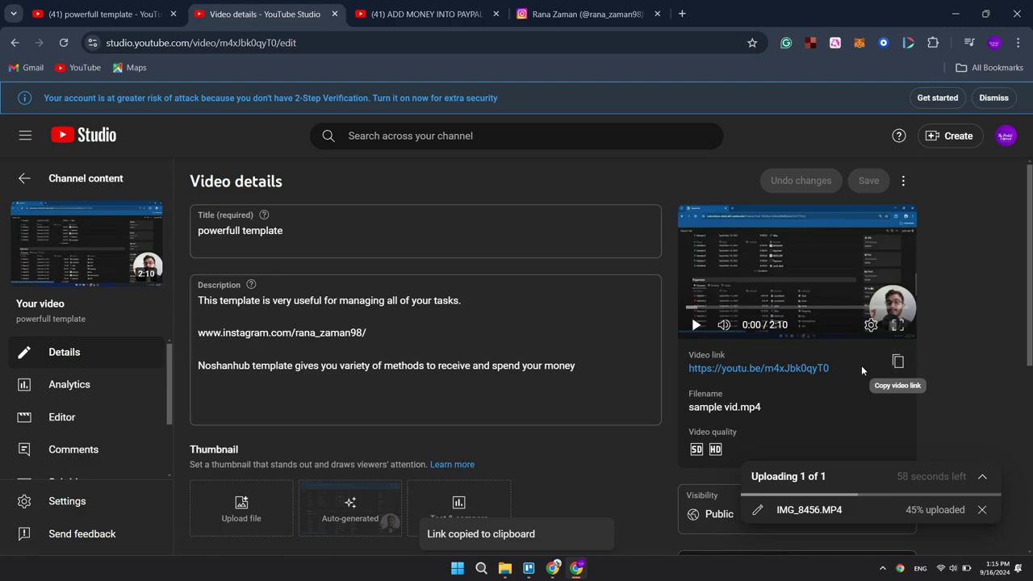
click(426, 14)
scroll(310, 440, up, 1)
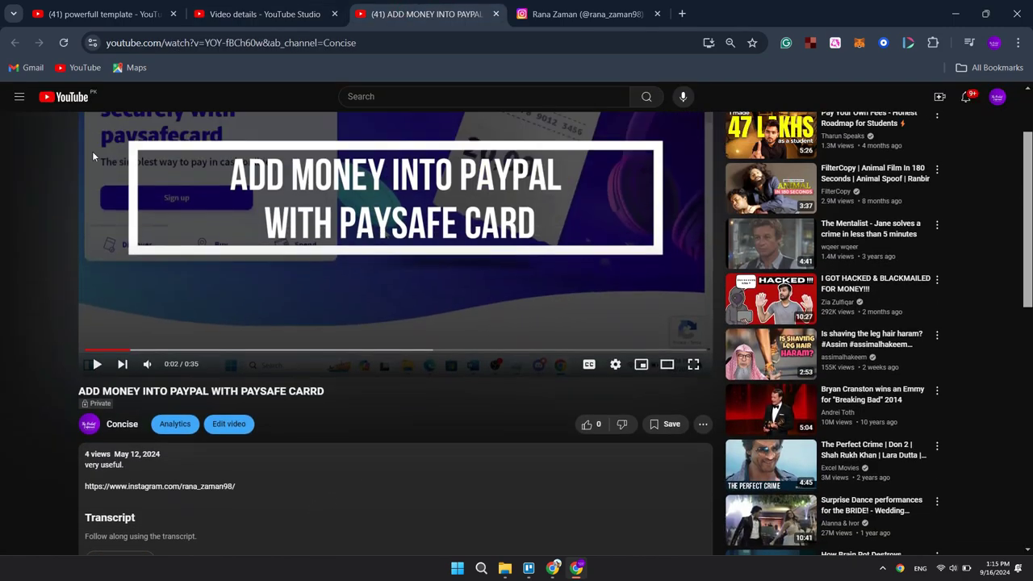
scroll(310, 277, up, 2)
click(258, 13)
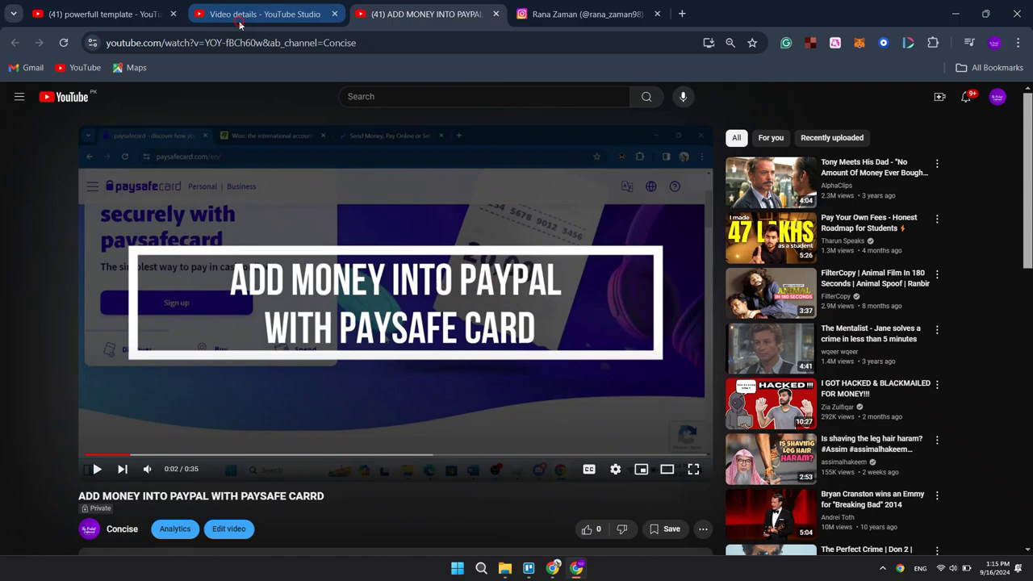
- Paste the 'powerfull template' link below the Instagram link in the PayPal description and save
key(alt+Left)
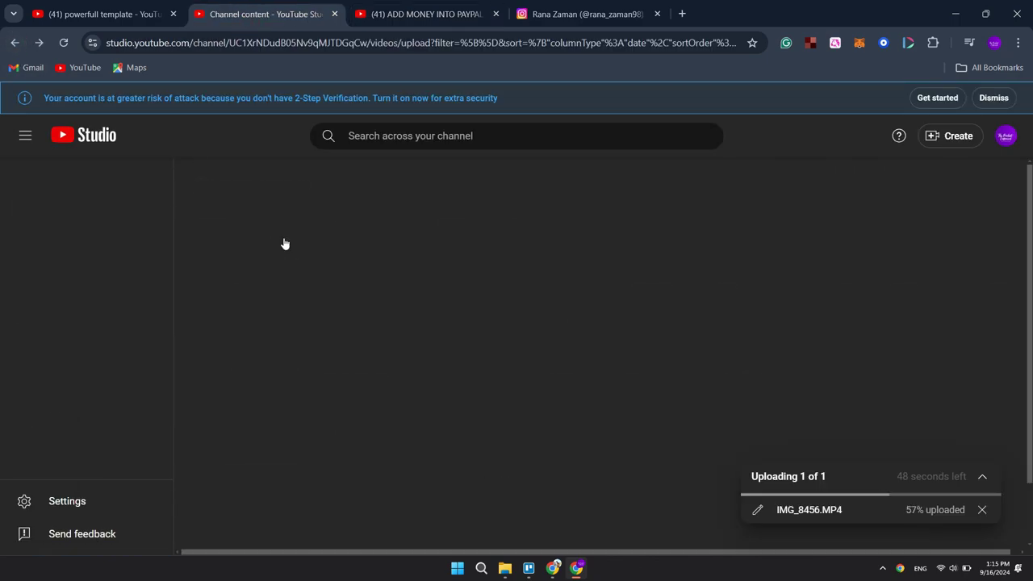
click(332, 514)
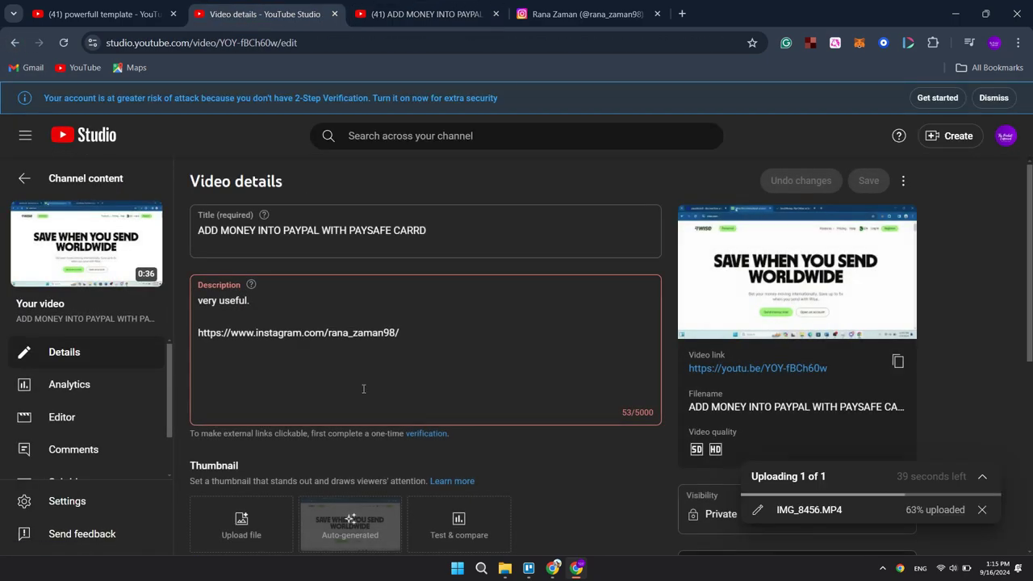
click(411, 339)
key(Return)
key(Return)
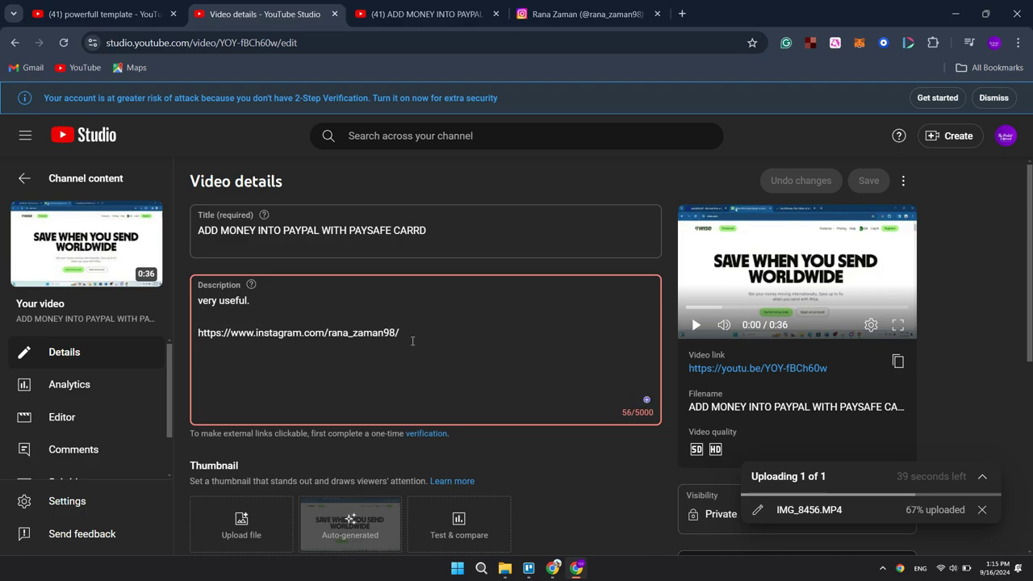
key(ctrl+v)
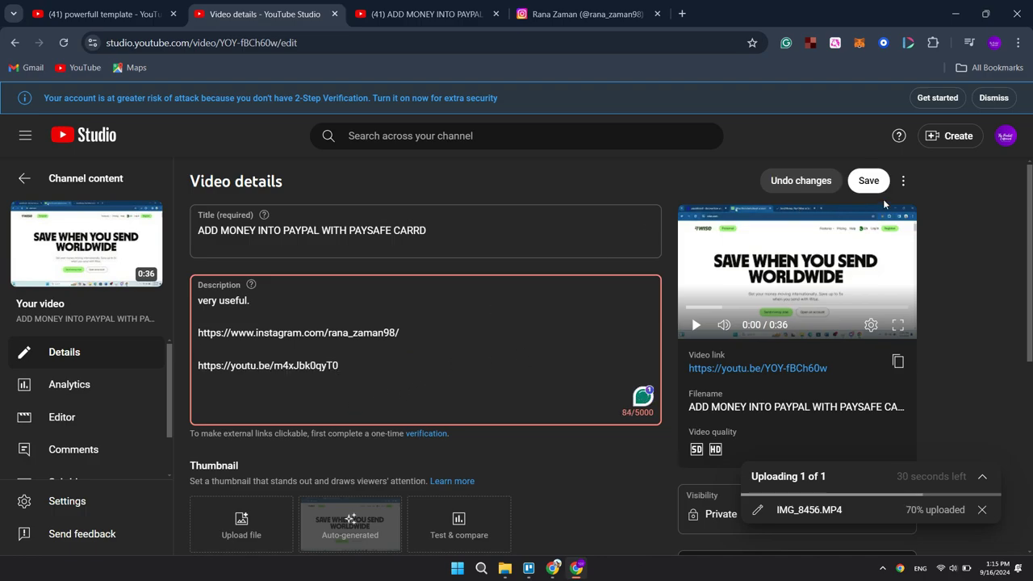
click(868, 181)
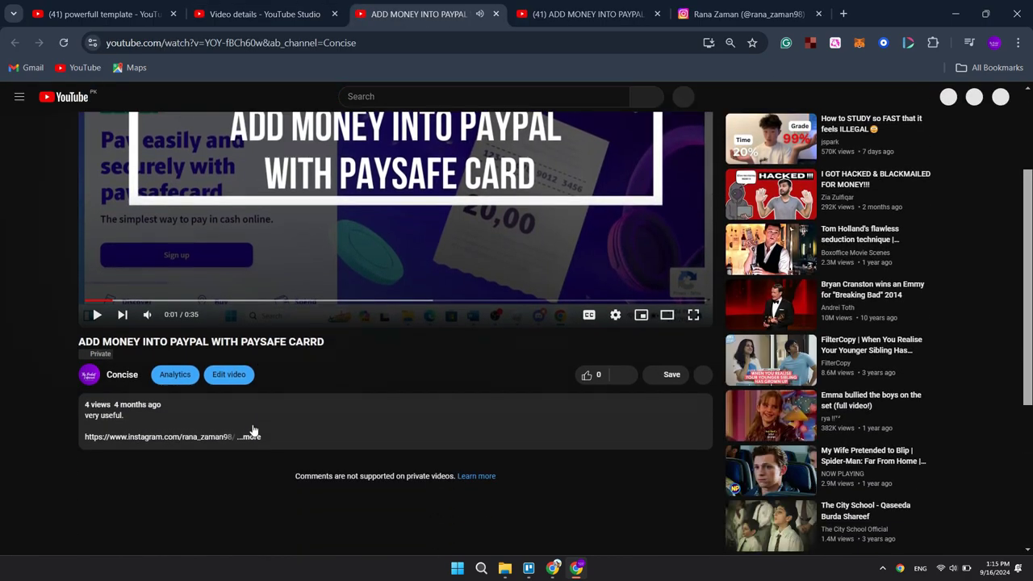
scroll(244, 437, down, 1)
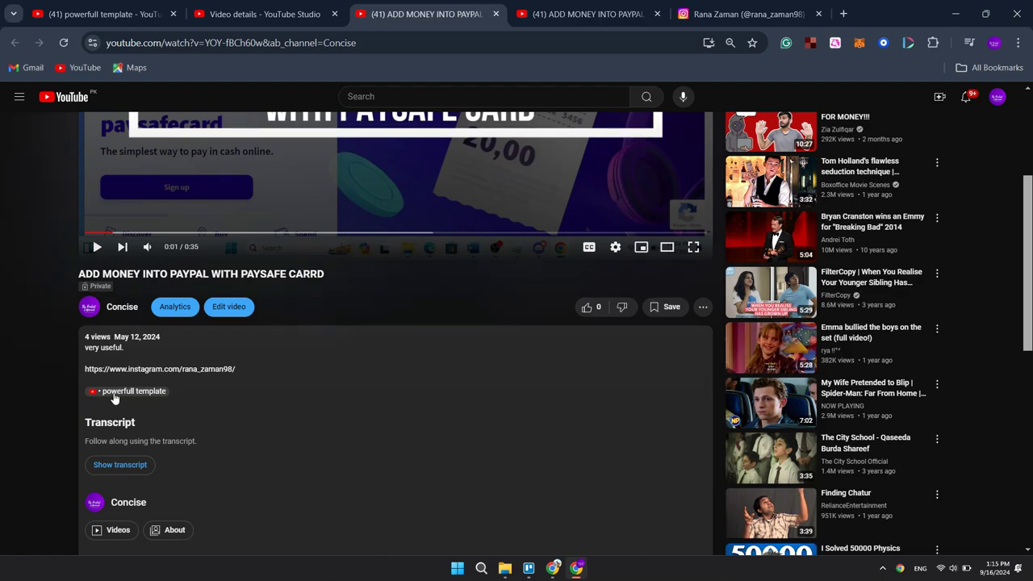